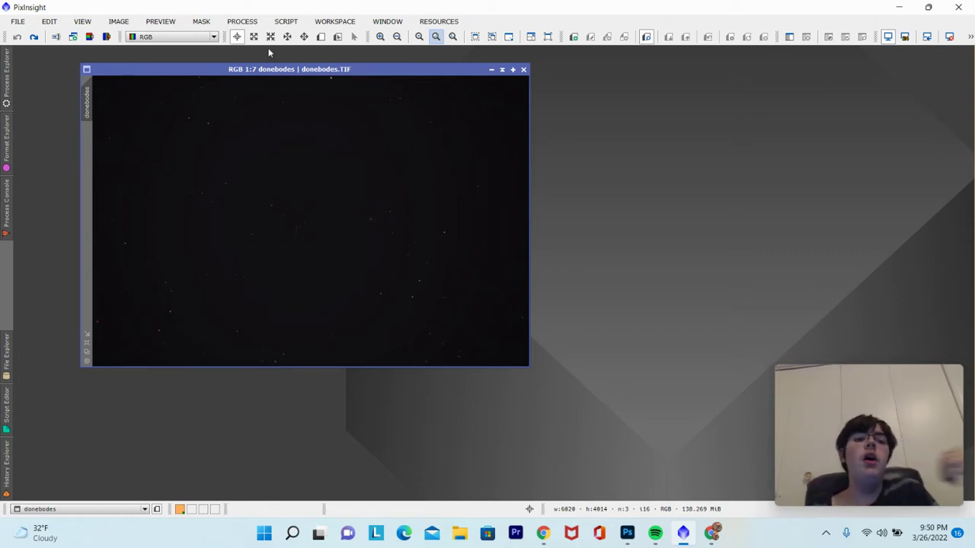
# Step: Launch HistogramTransformation from the All Processes list, showing default shadows 0, highlights 1, midtones 0.5
pyautogui.click(242, 22)
pyautogui.moveTo(284, 15)
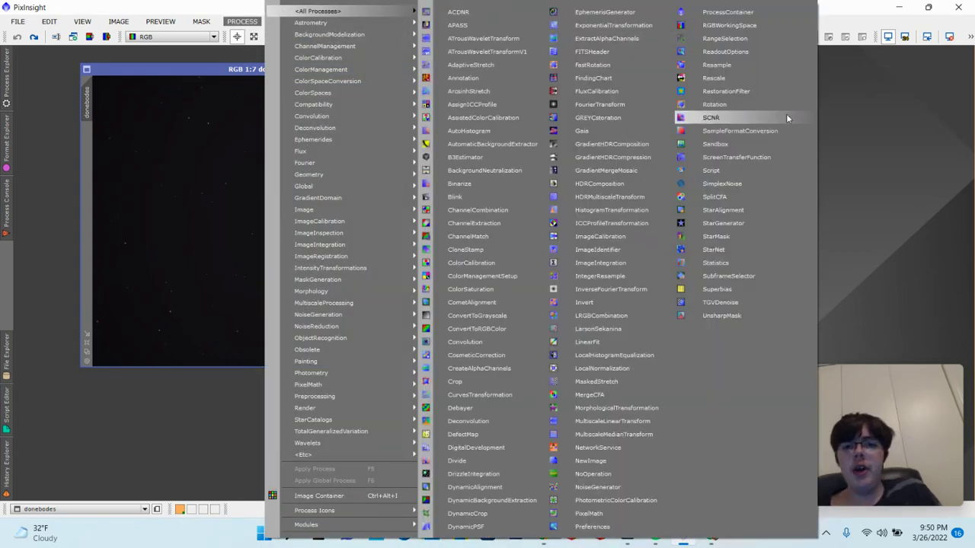
pyautogui.click(647, 210)
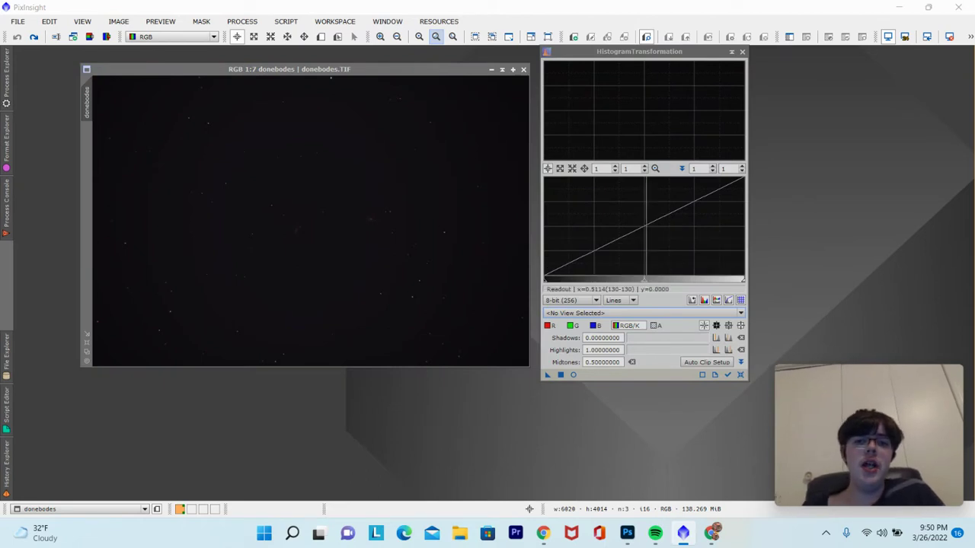
# Step: Target the donebodes image and drag midtones down to about 0.218, shadows near 0.0127
pyautogui.click(598, 313)
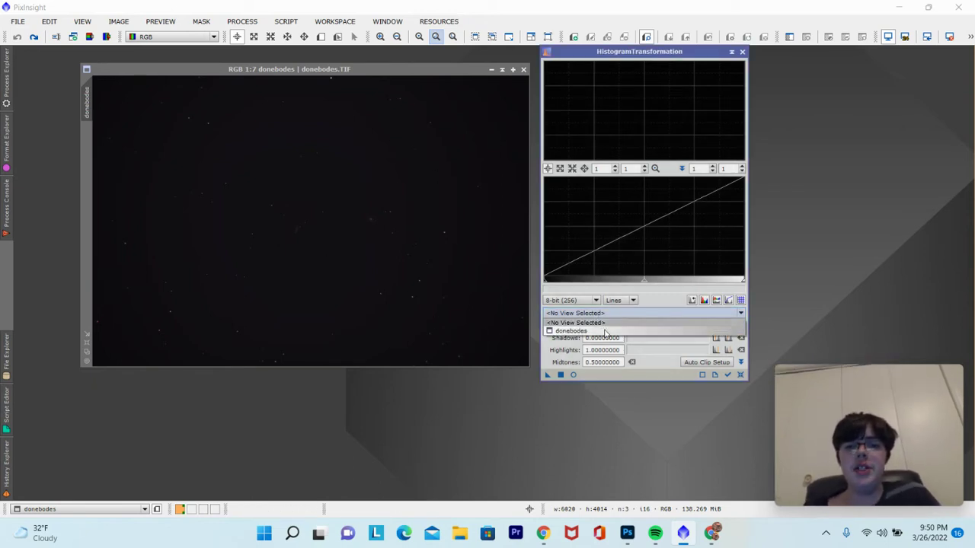
pyautogui.click(606, 332)
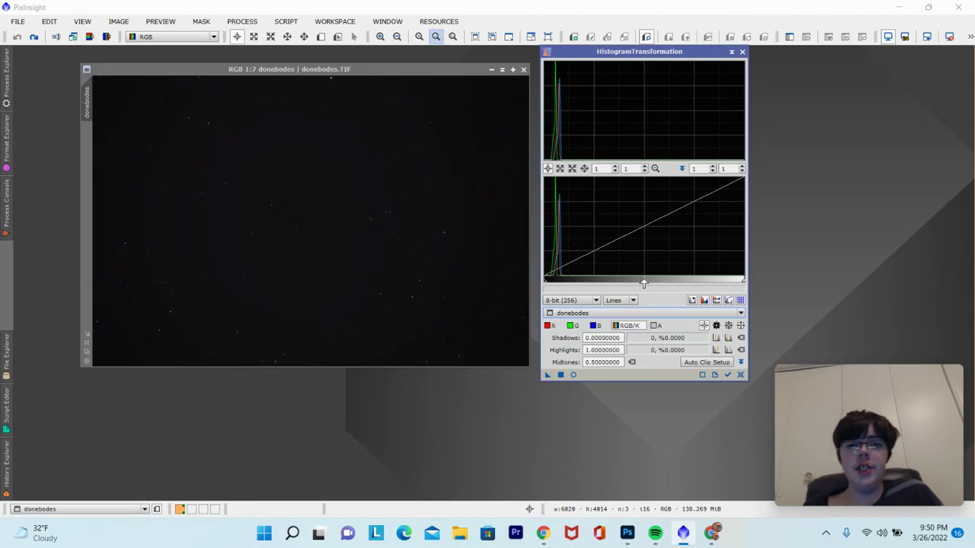
pyautogui.moveTo(644, 283); pyautogui.dragTo(547, 284)
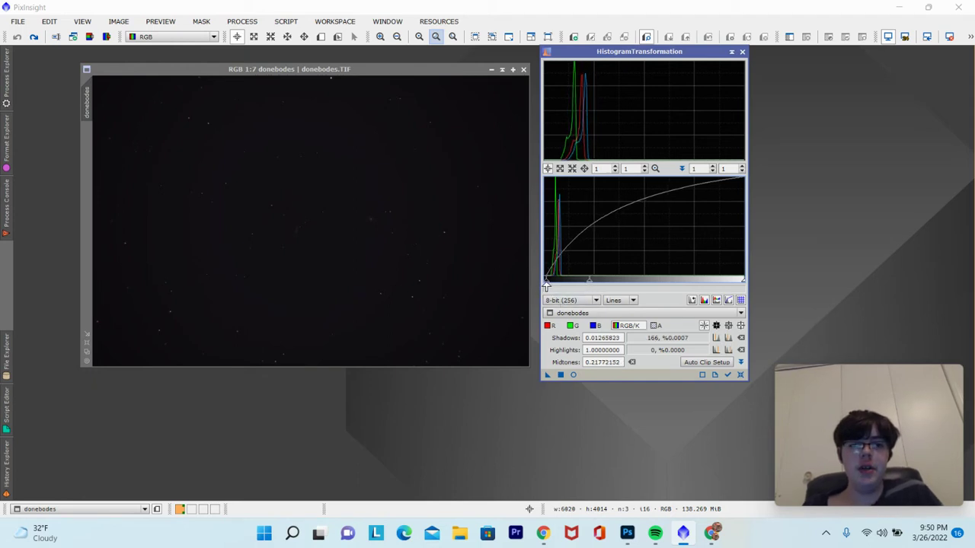
# Step: Apply the first stretch to donebodes, then reset and set shadows 0.0481, midtones 0.3165
pyautogui.click(561, 375)
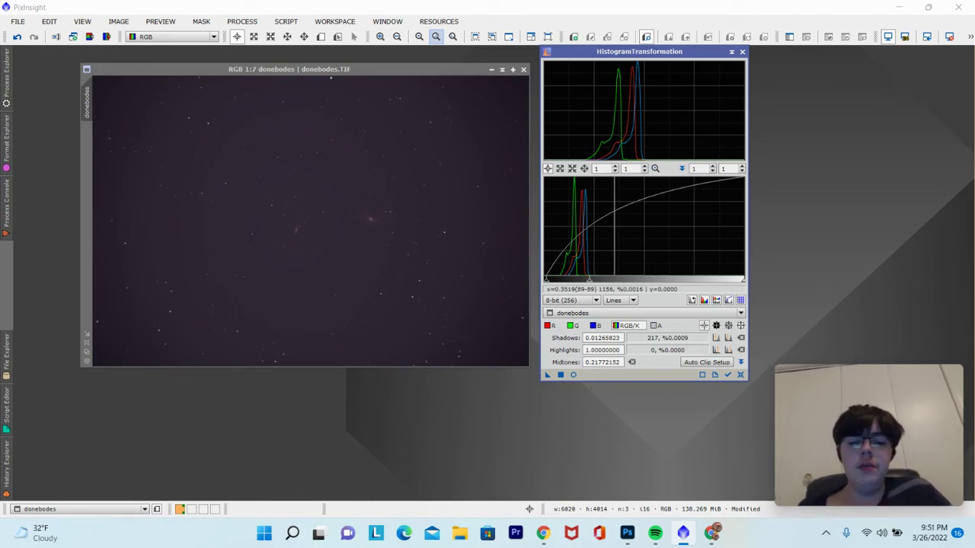
pyautogui.click(740, 375)
pyautogui.moveTo(643, 285); pyautogui.dragTo(607, 283)
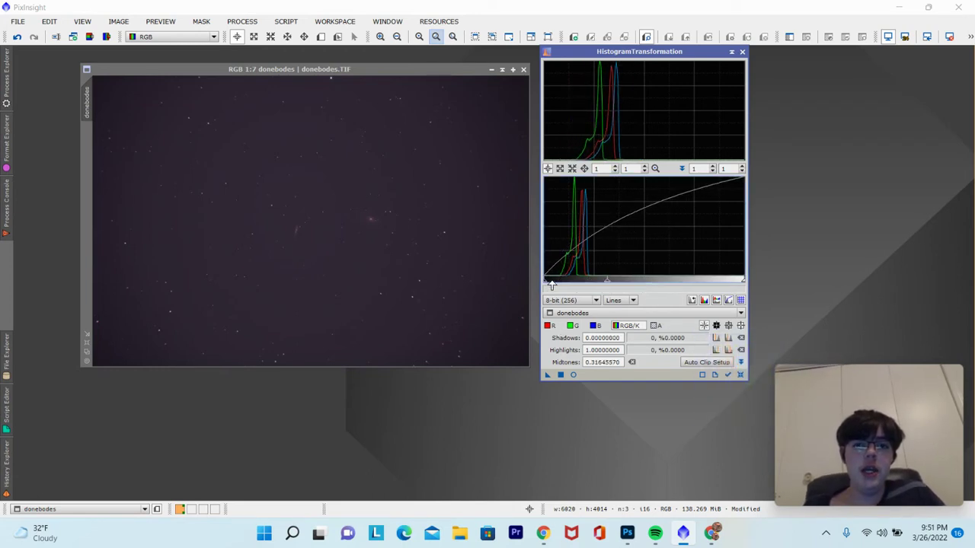
pyautogui.moveTo(545, 282); pyautogui.dragTo(553, 283)
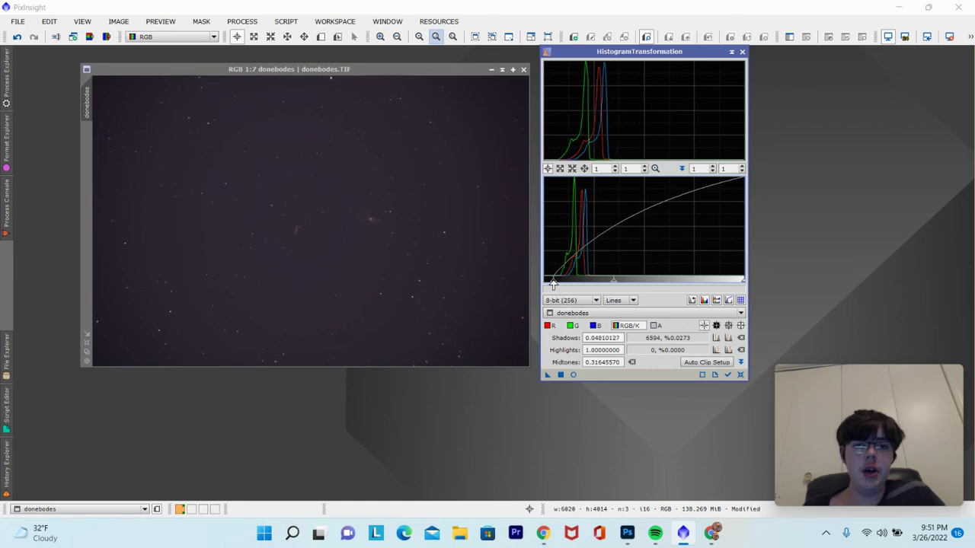
# Step: Apply the second stretch to donebodes and reset the histogram settings to neutral
pyautogui.click(561, 375)
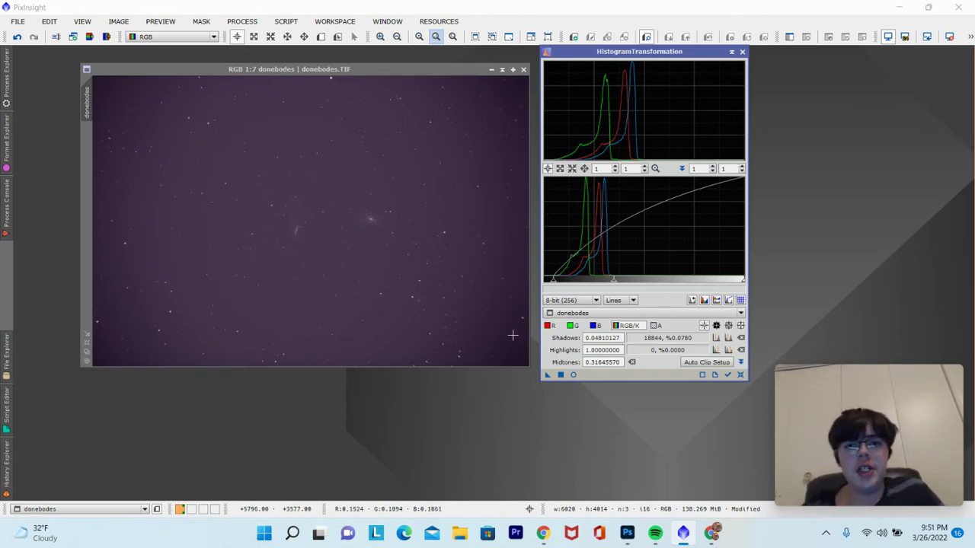
pyautogui.click(739, 375)
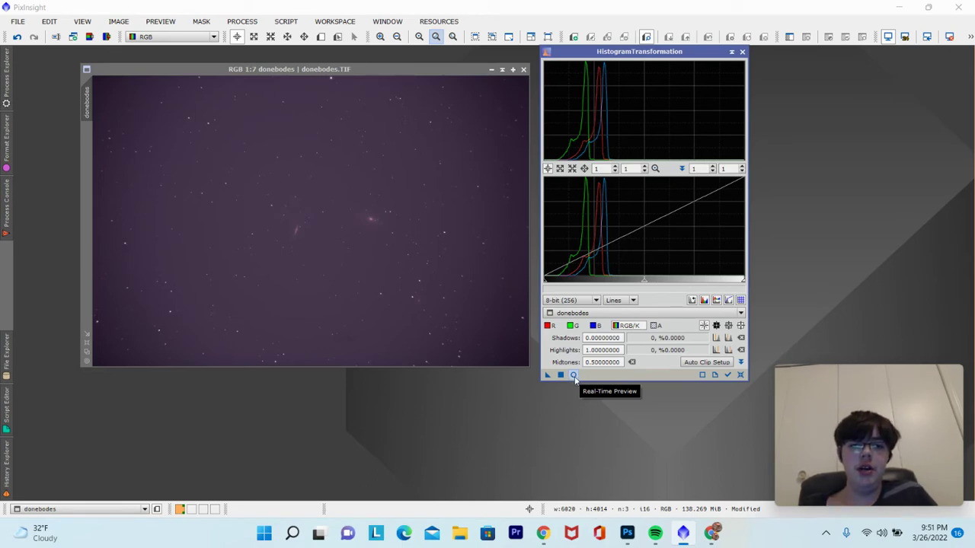
# Step: Turn on Real-Time Preview and tune midtones down to about 0.281, adjusting shadows as well
pyautogui.click(574, 376)
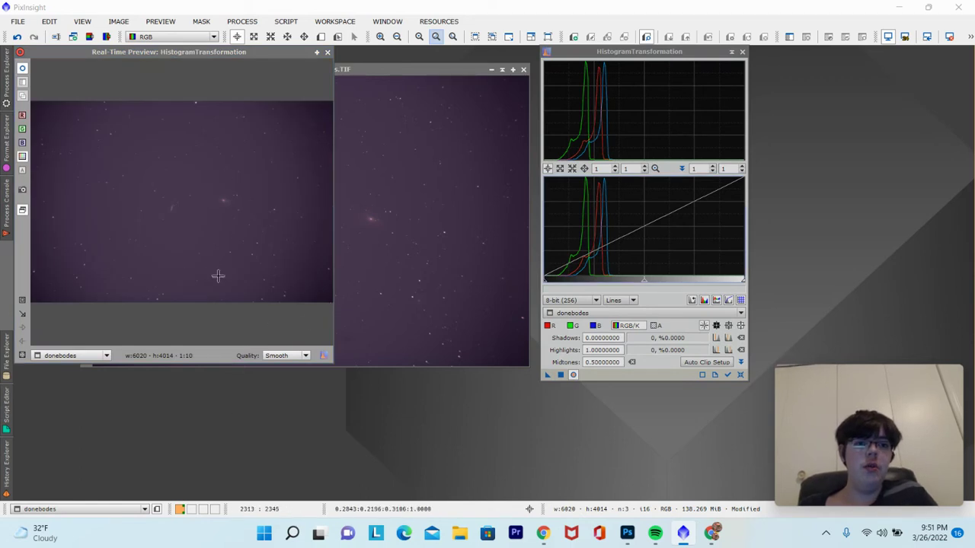
pyautogui.moveTo(646, 282); pyautogui.dragTo(627, 281)
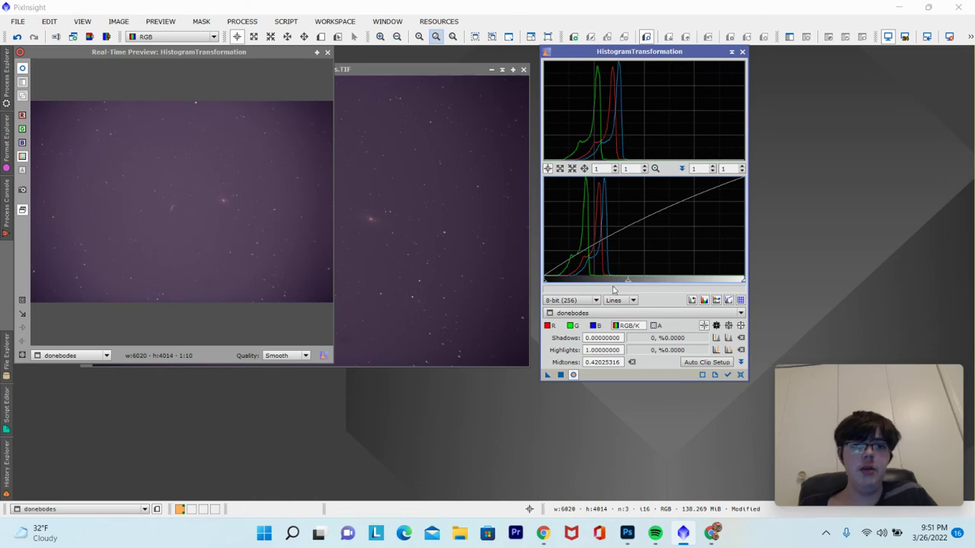
pyautogui.moveTo(545, 281); pyautogui.dragTo(533, 256)
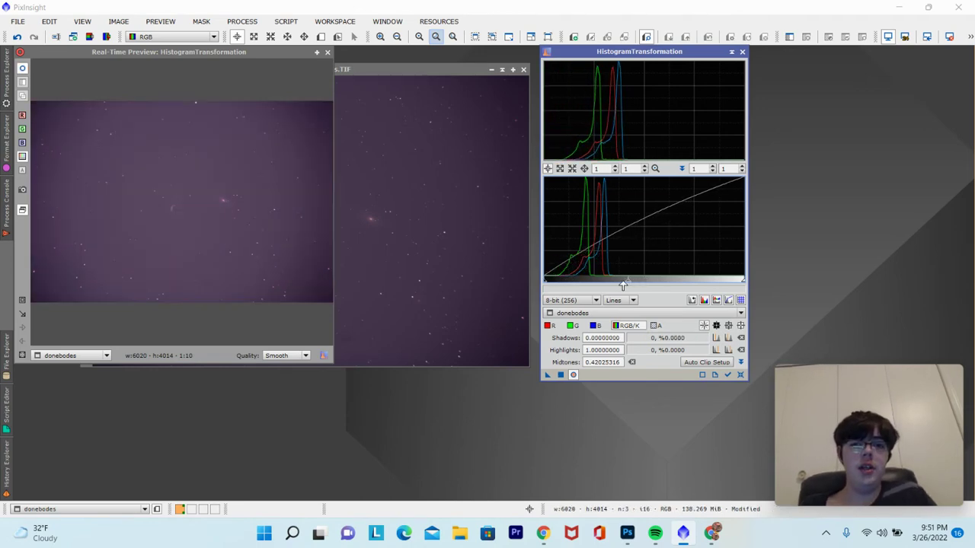
pyautogui.moveTo(623, 285); pyautogui.dragTo(620, 285)
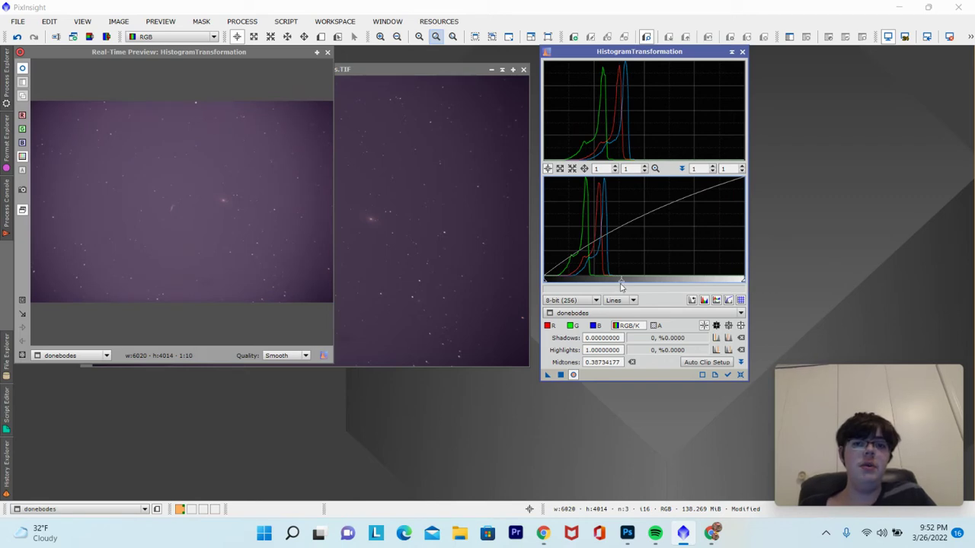
pyautogui.moveTo(623, 284); pyautogui.dragTo(600, 284)
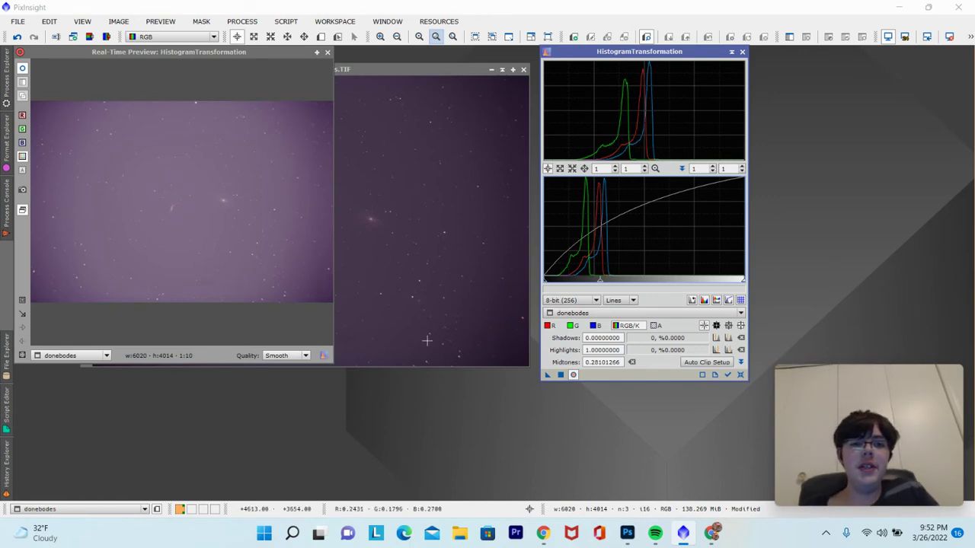
# Step: Turn off the preview, reset the histogram, close both windows, and undo the stretches with Ctrl+Z
pyautogui.click(574, 375)
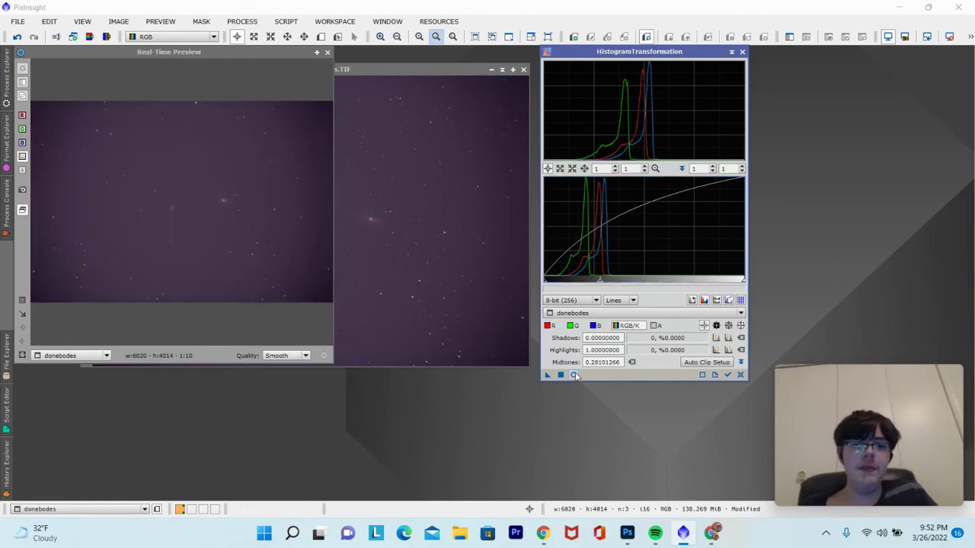
pyautogui.click(741, 376)
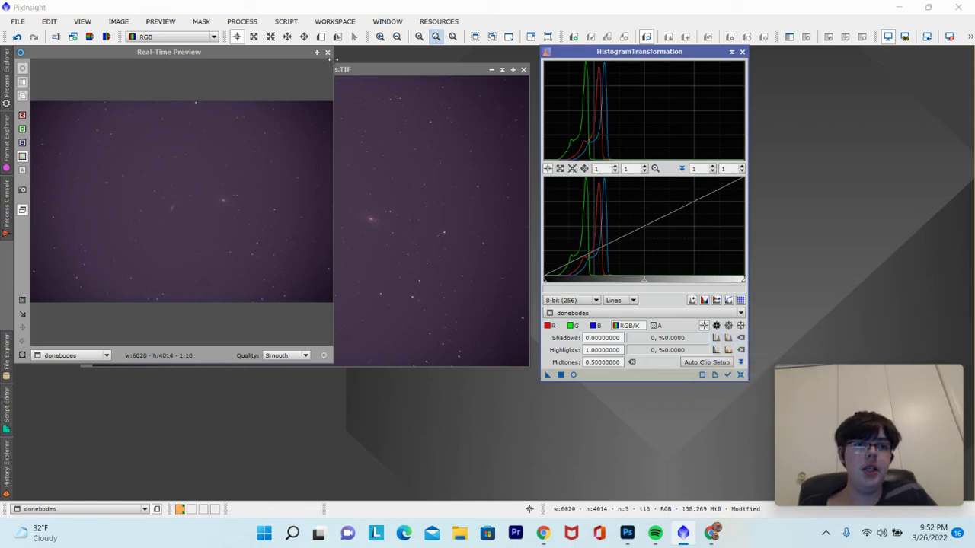
pyautogui.click(327, 52)
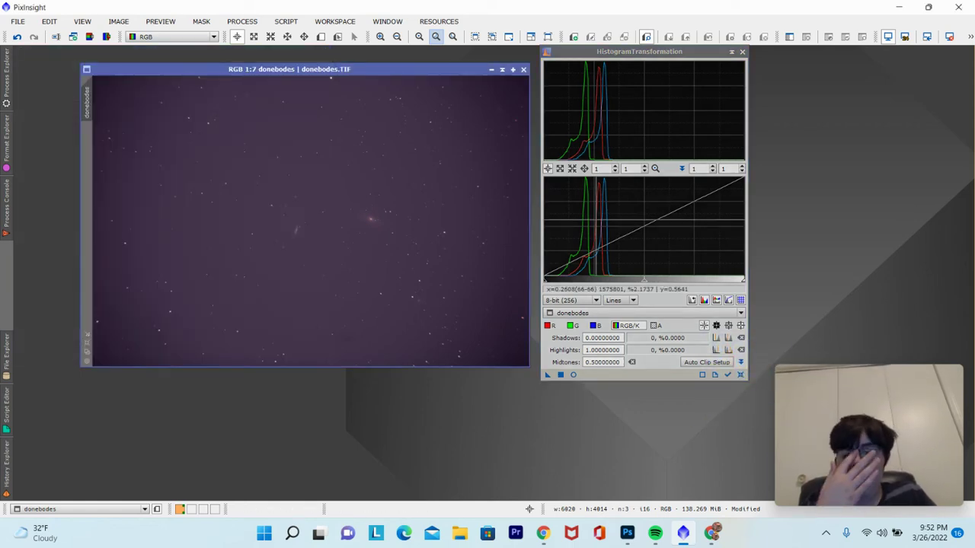
pyautogui.click(743, 52)
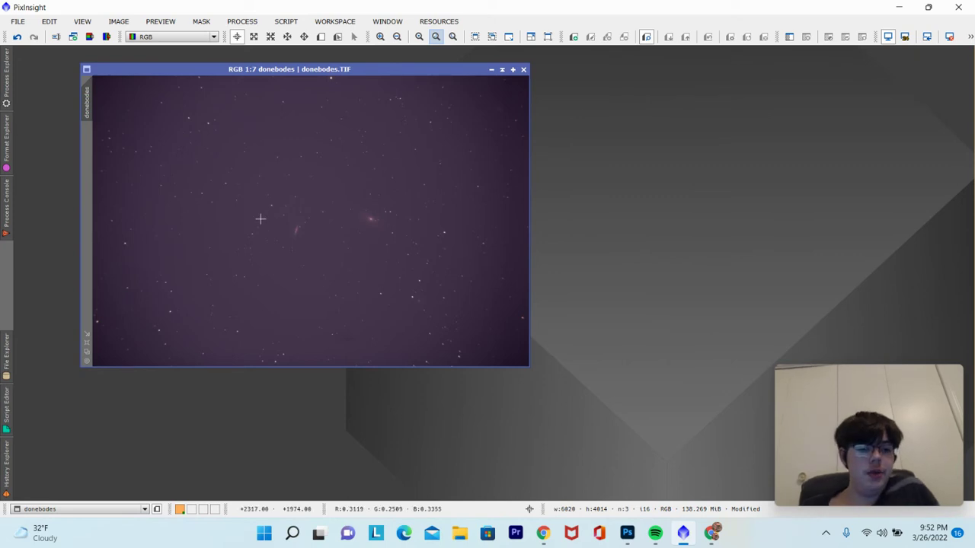
pyautogui.hotkey('ctrl', 'z')
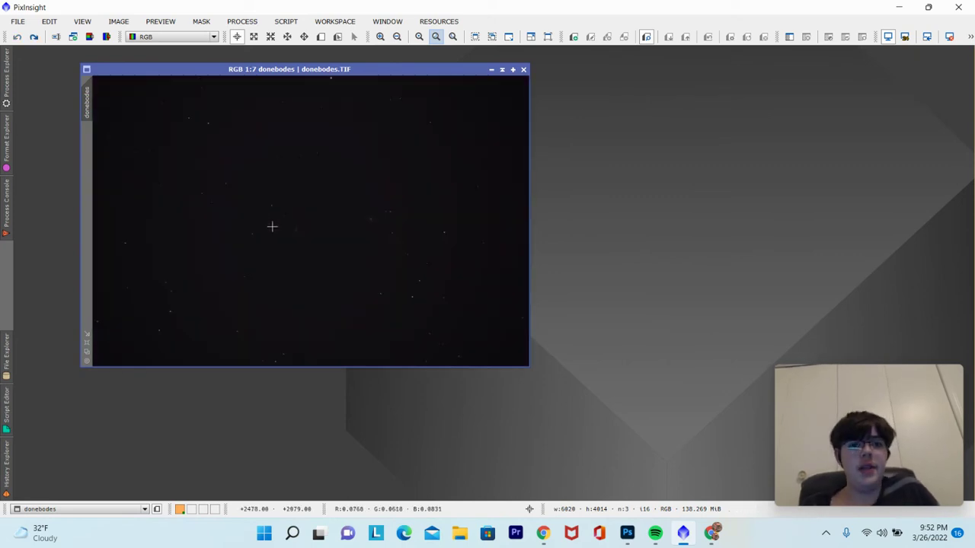
# Step: Reopen HistogramTransformation from the All Processes list
pyautogui.click(242, 21)
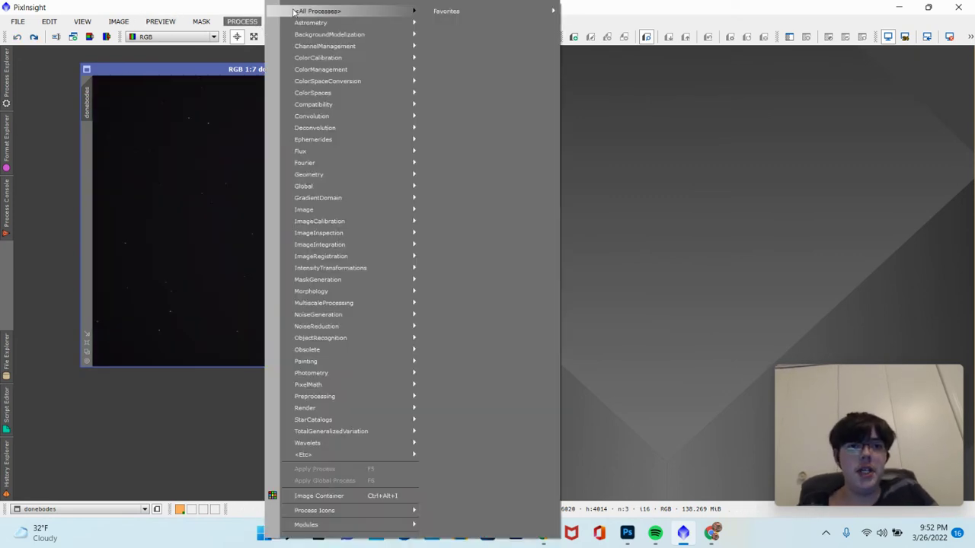
pyautogui.moveTo(327, 10)
pyautogui.click(640, 211)
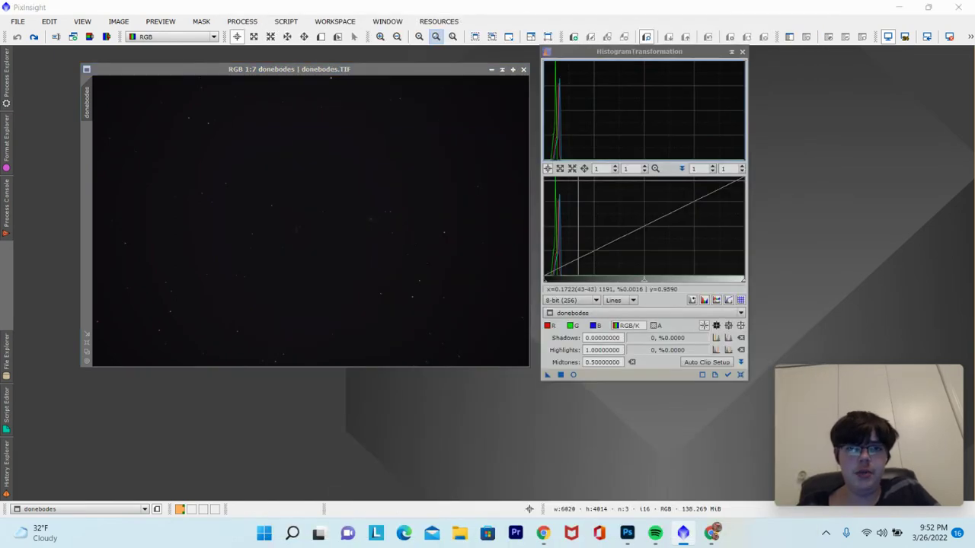
# Step: Open ScreenTransferFunction beside the histogram and auto-stretch the donebodes display
pyautogui.click(242, 22)
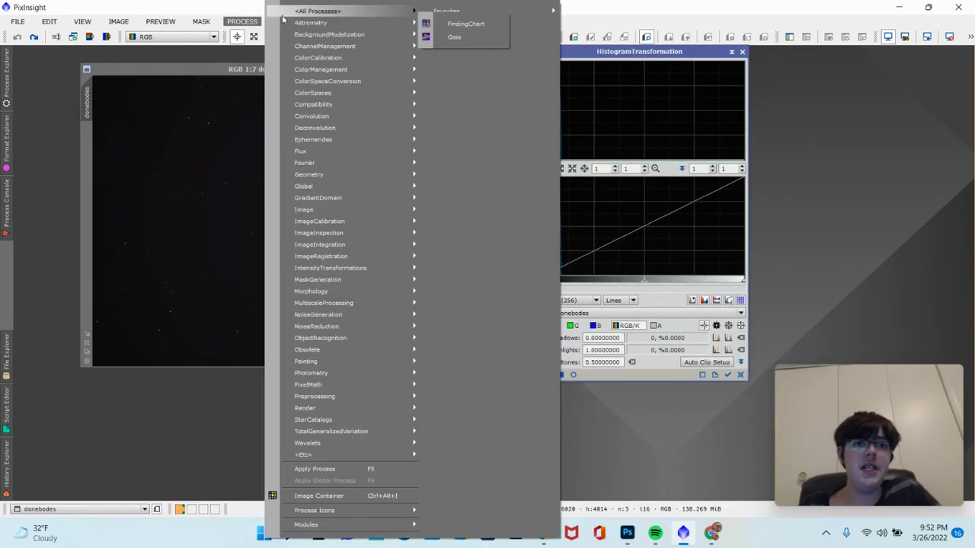
pyautogui.moveTo(318, 11)
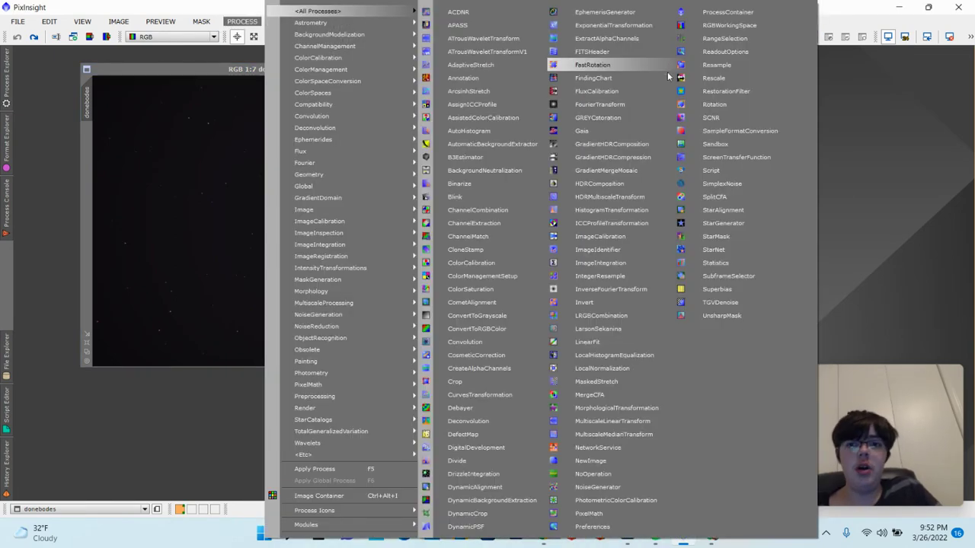
pyautogui.click(743, 159)
pyautogui.moveTo(681, 128); pyautogui.dragTo(884, 158)
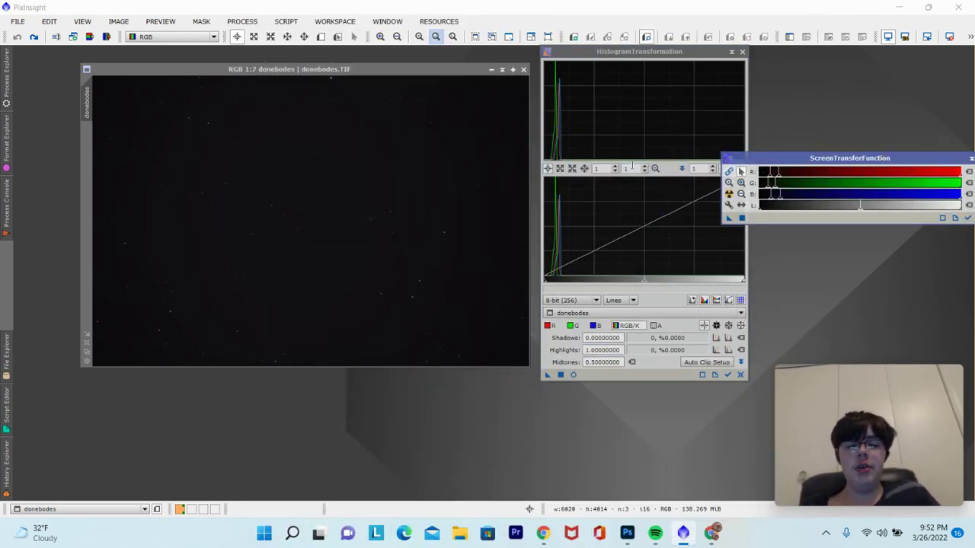
pyautogui.click(651, 255)
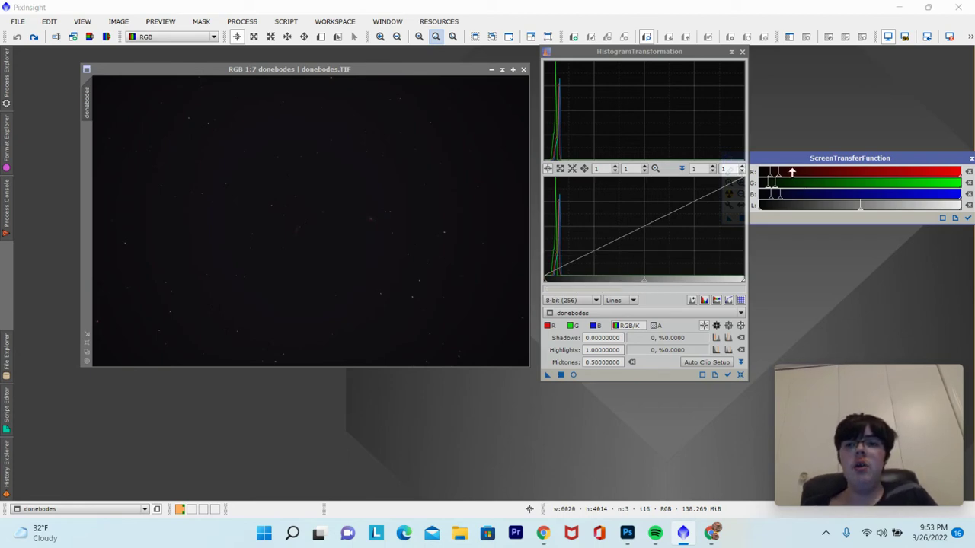
pyautogui.moveTo(799, 158); pyautogui.dragTo(783, 160)
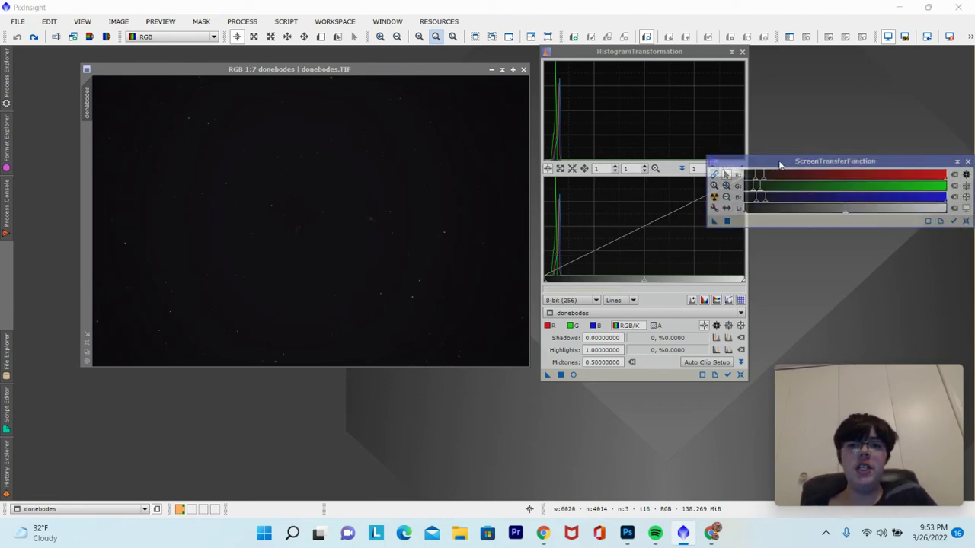
pyautogui.click(714, 196)
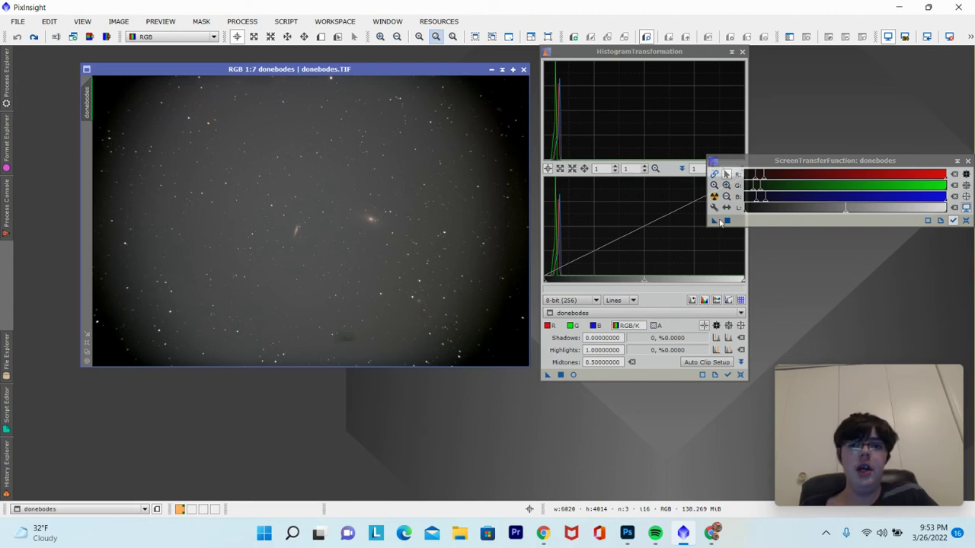
# Step: Transfer the STF auto-stretch to HistogramTransformation, apply it to donebodes, close STF, and reset HT
pyautogui.moveTo(716, 221); pyautogui.dragTo(593, 374)
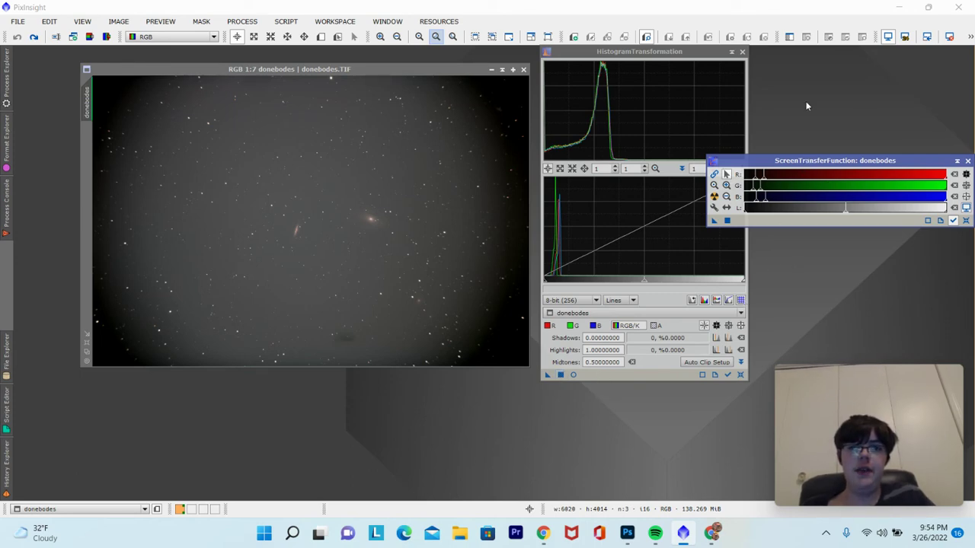
pyautogui.click(561, 375)
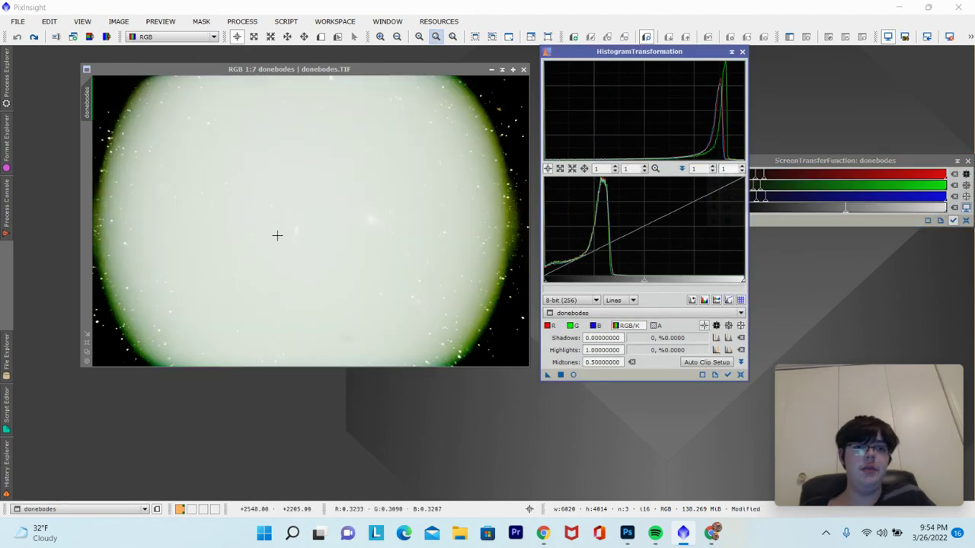
pyautogui.click(797, 163)
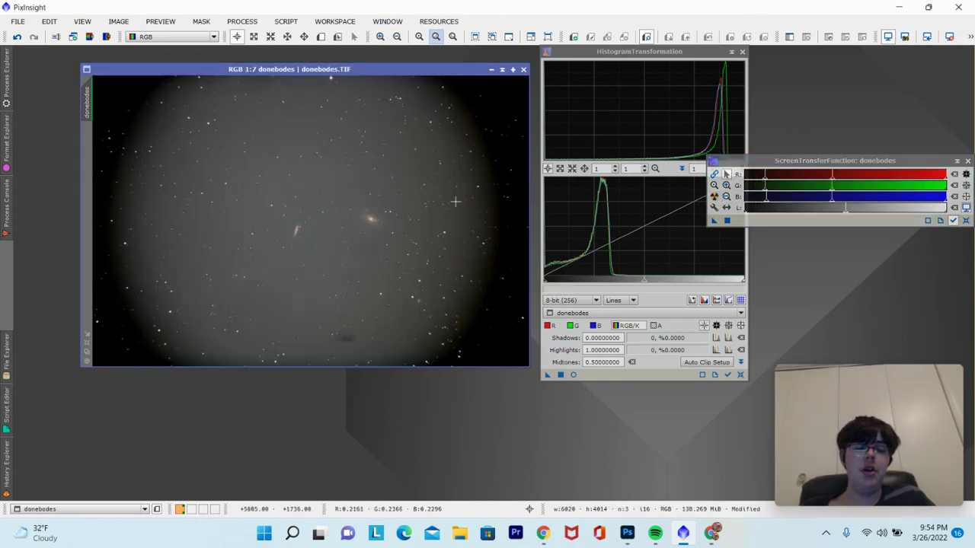
pyautogui.click(967, 161)
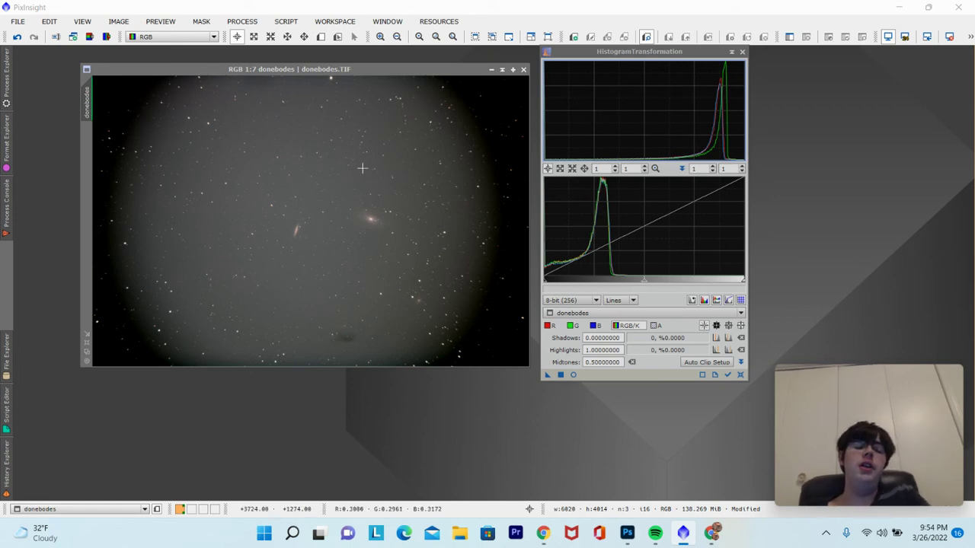
pyautogui.click(740, 374)
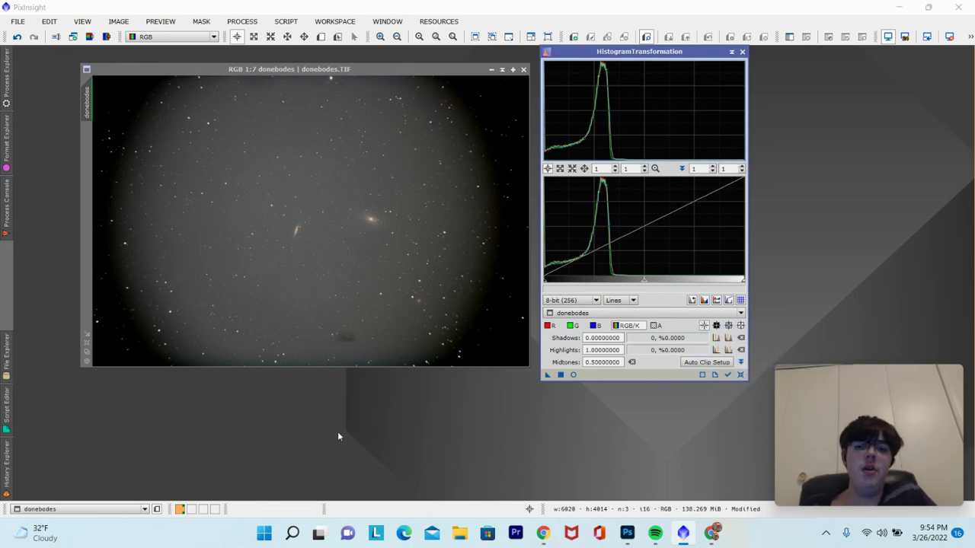
# Step: Close HistogramTransformation and run AutomaticBackgroundExtractor on donebodes with Subtraction correction
pyautogui.click(742, 52)
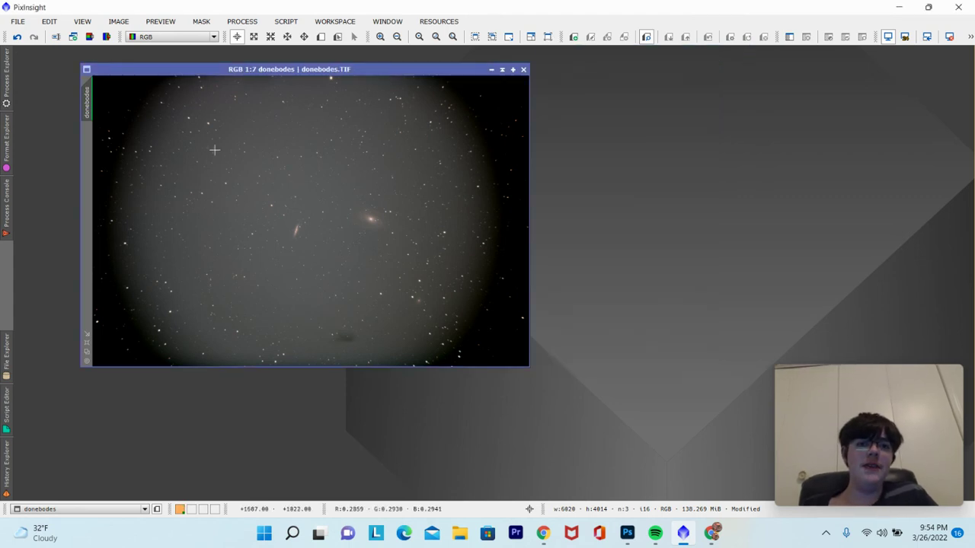
pyautogui.click(242, 22)
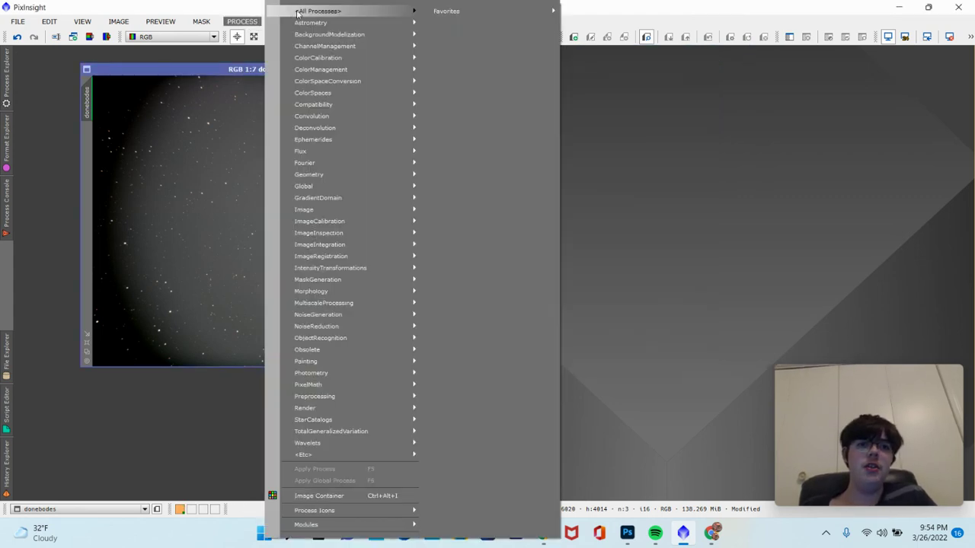
pyautogui.moveTo(302, 13)
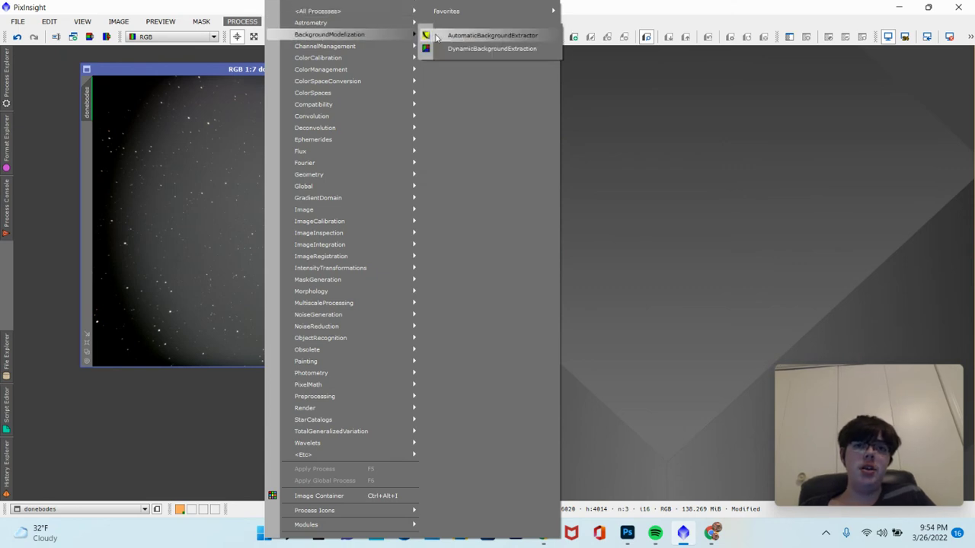
pyautogui.click(438, 36)
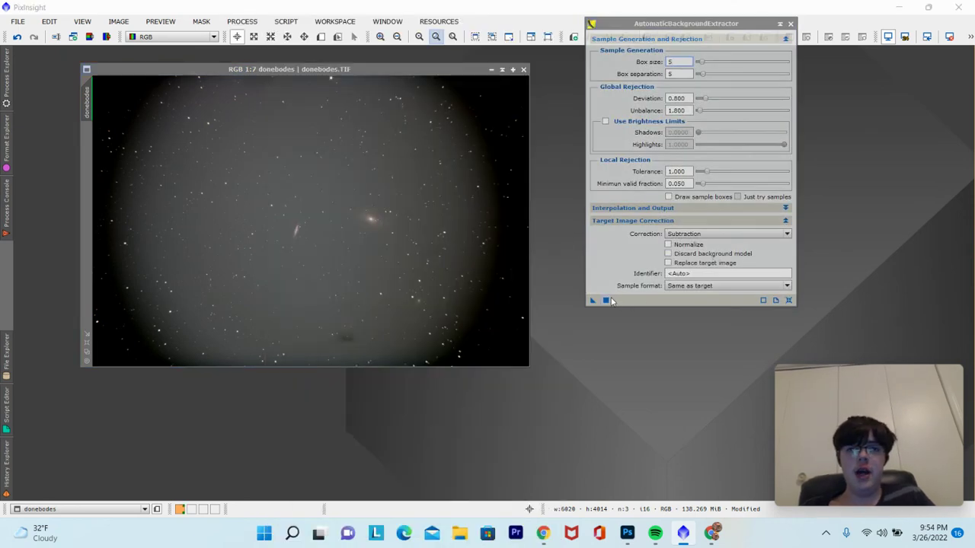
pyautogui.click(703, 235)
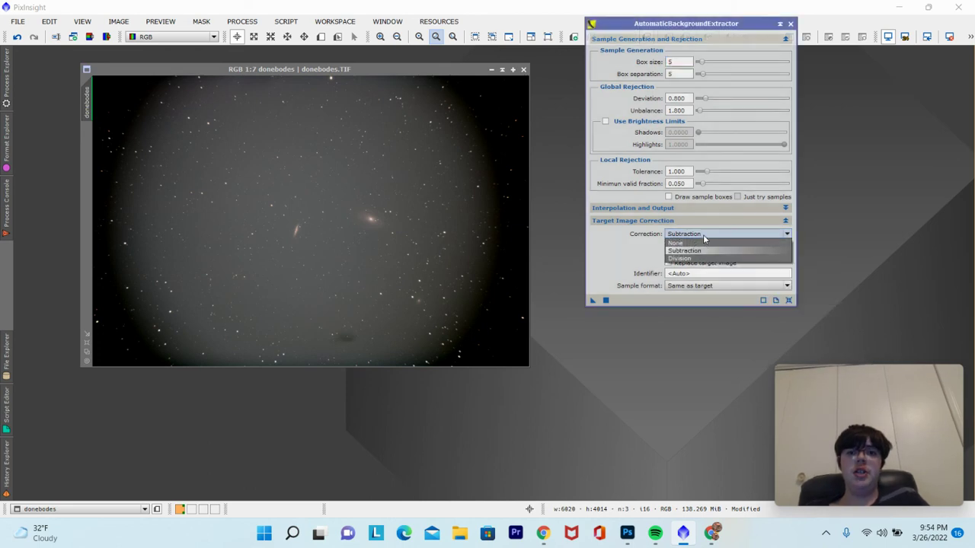
pyautogui.click(703, 239)
pyautogui.click(605, 301)
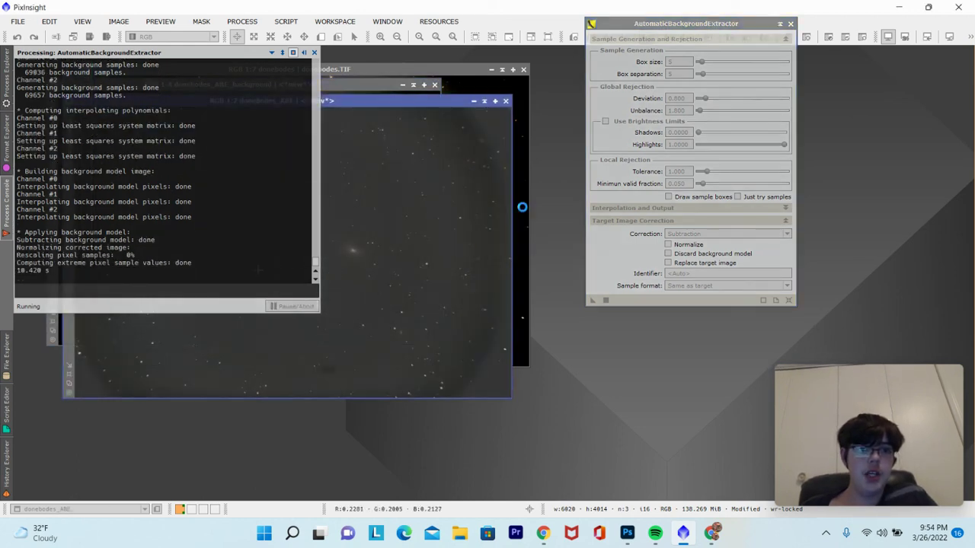
# Step: Close the Process Console and move donebodes_ABE aside to reveal the background model
pyautogui.click(315, 51)
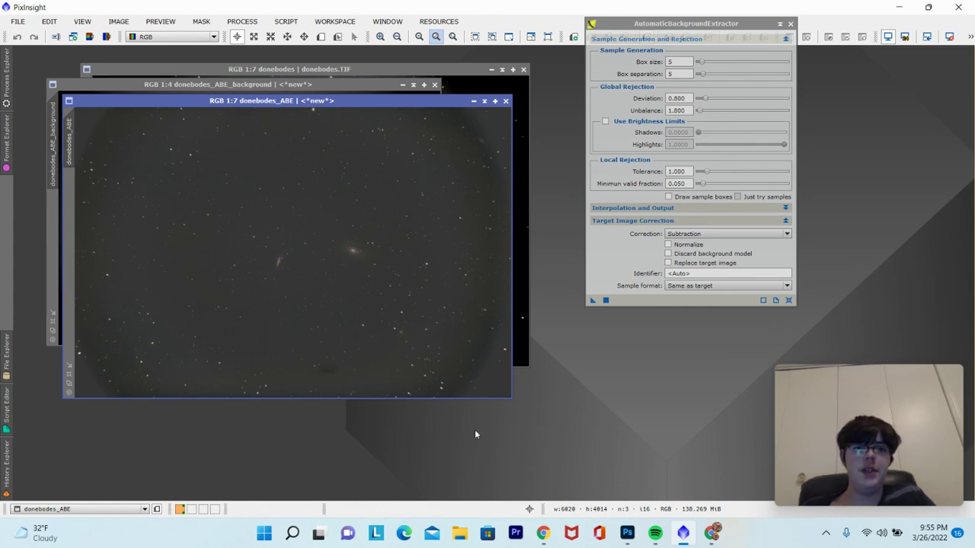
pyautogui.moveTo(390, 100); pyautogui.dragTo(687, 265)
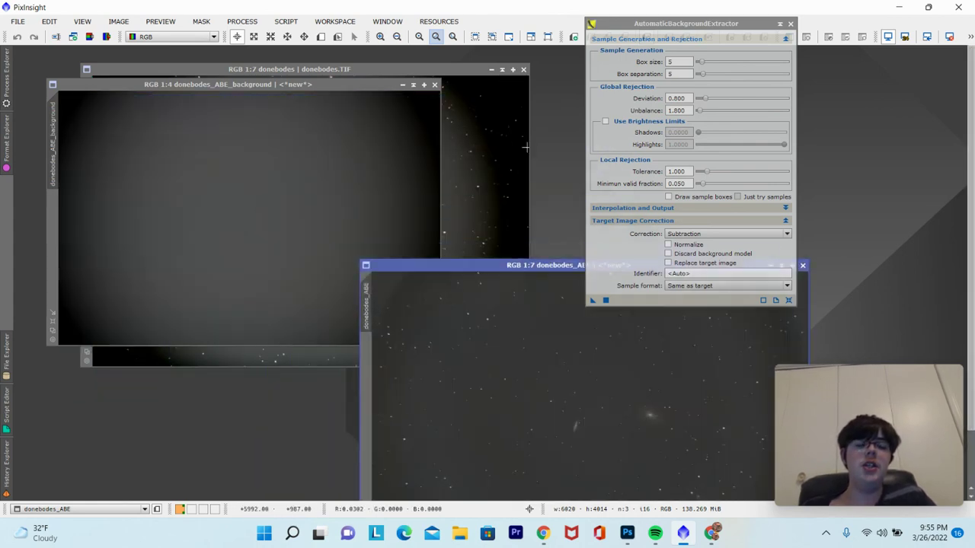
pyautogui.click(242, 22)
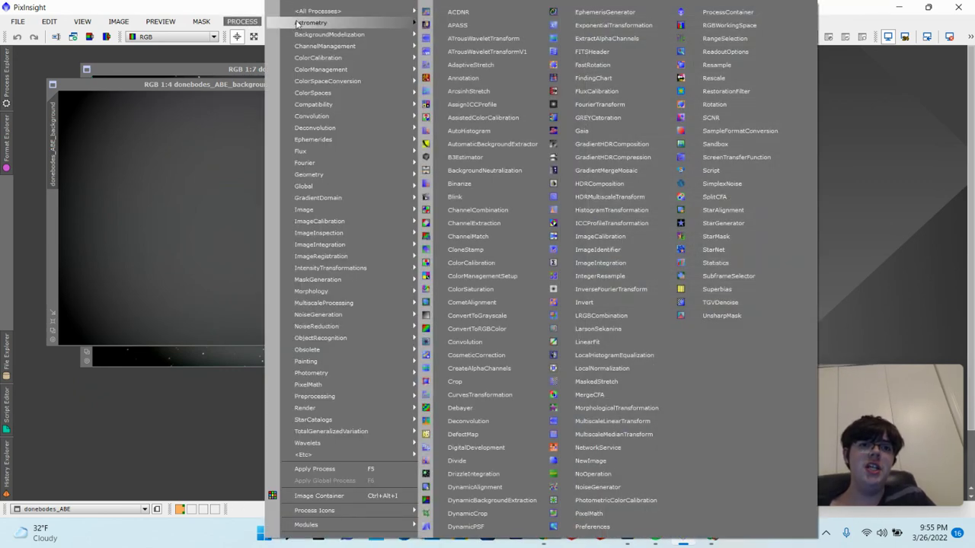
pyautogui.moveTo(329, 34)
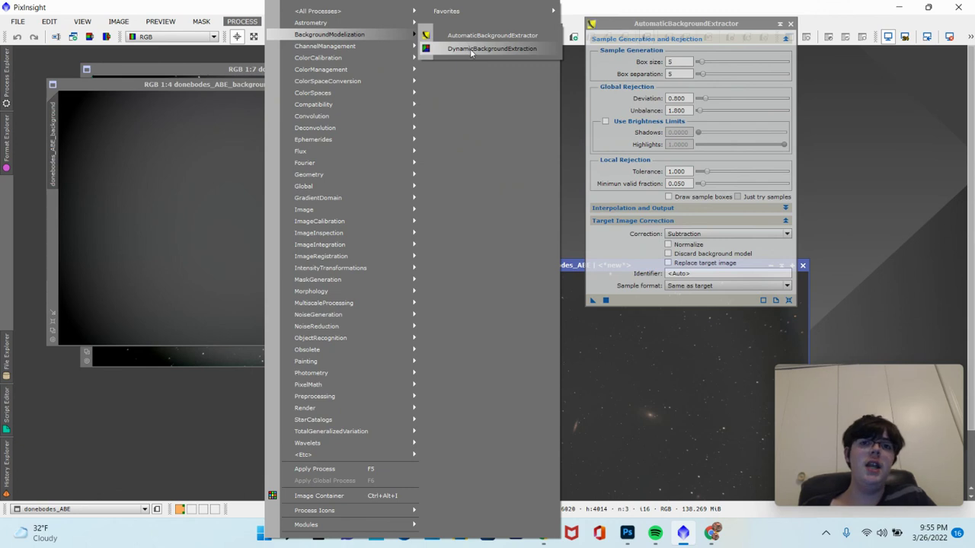
pyautogui.click(163, 402)
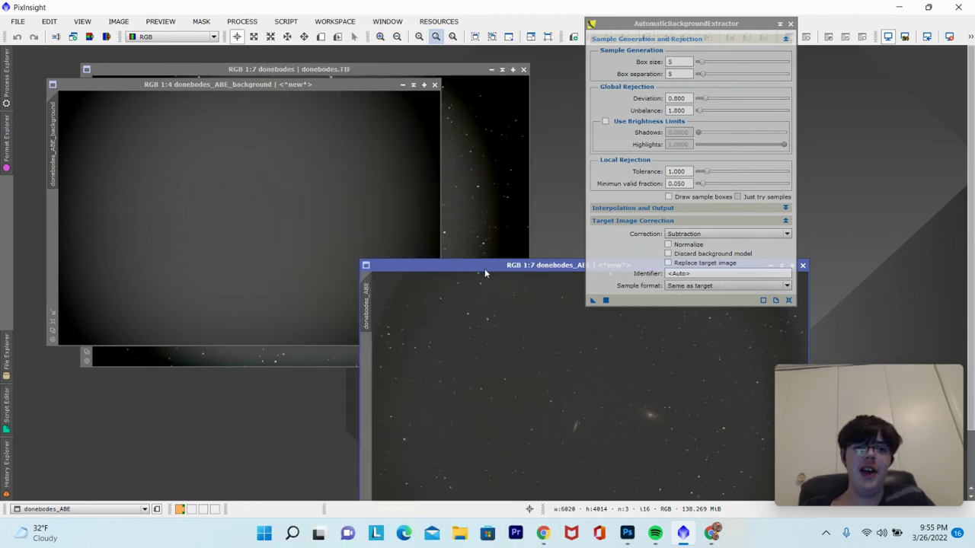
pyautogui.moveTo(485, 268); pyautogui.dragTo(447, 156)
# Step: Close donebodes_ABE_background and discard the unsaved original donebodes image
pyautogui.click(435, 84)
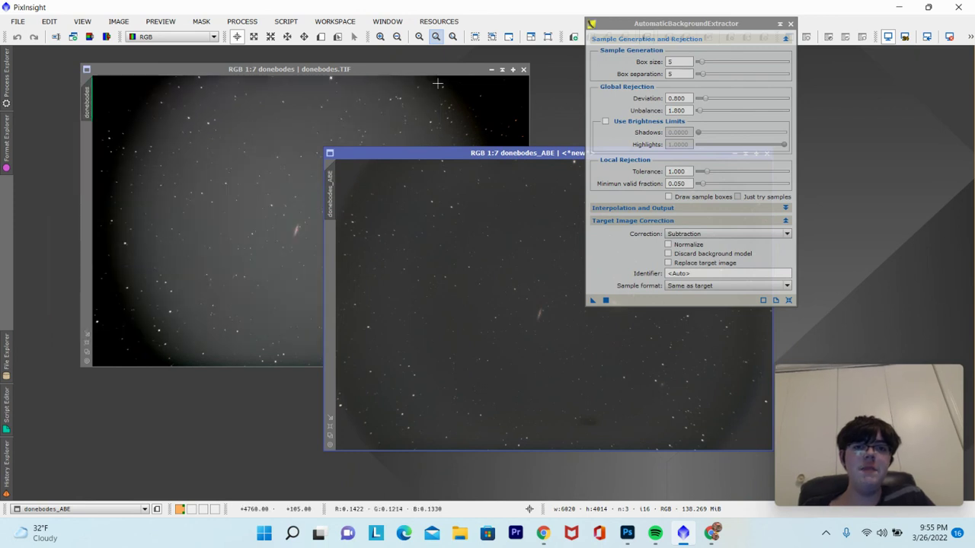
pyautogui.click(523, 70)
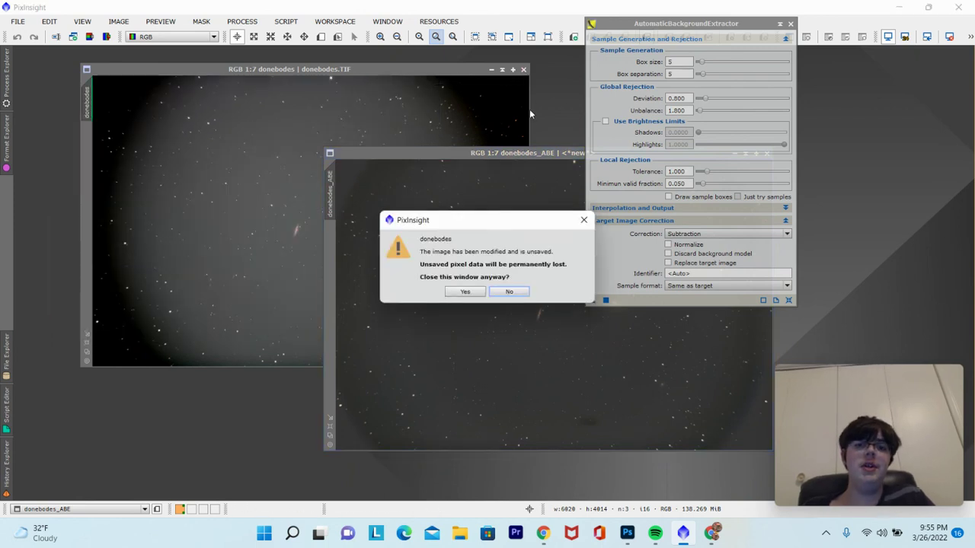
pyautogui.click(466, 293)
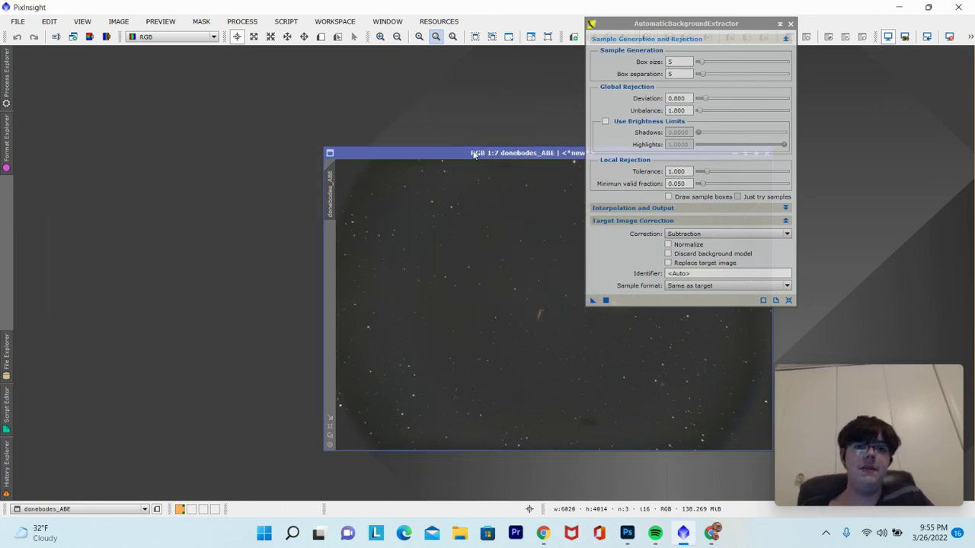
pyautogui.moveTo(474, 155); pyautogui.dragTo(189, 94)
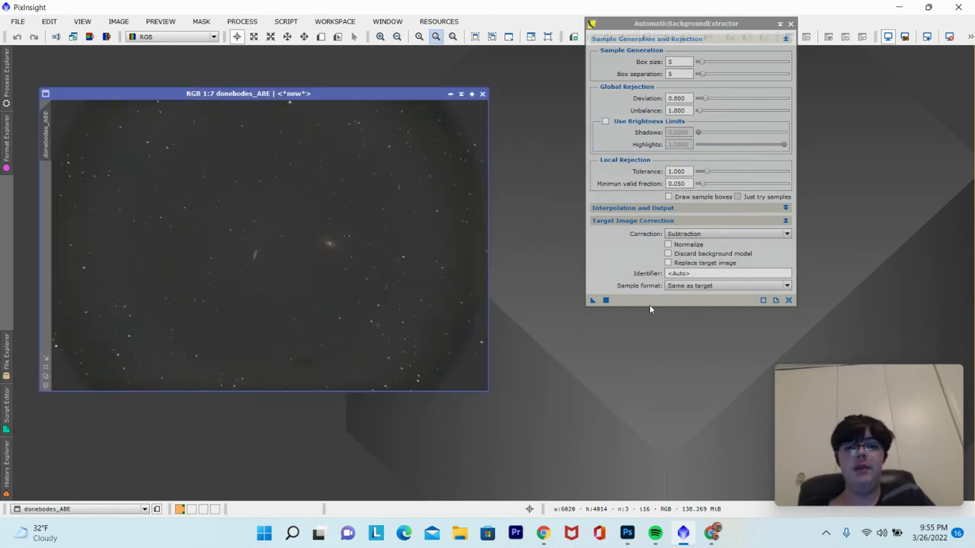
# Step: Close the AutomaticBackgroundExtractor panel and switch to Chrome
pyautogui.click(790, 23)
pyautogui.click(712, 532)
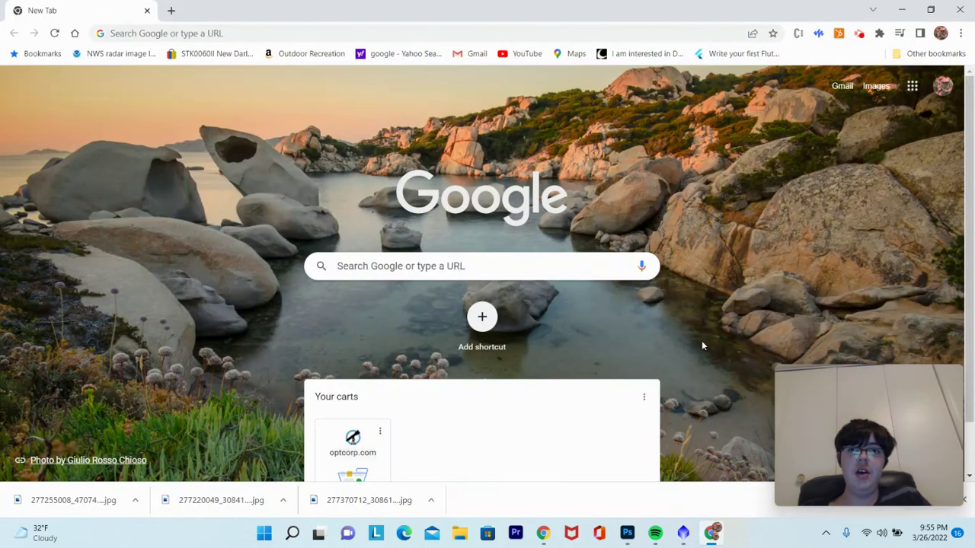
pyautogui.click(859, 33)
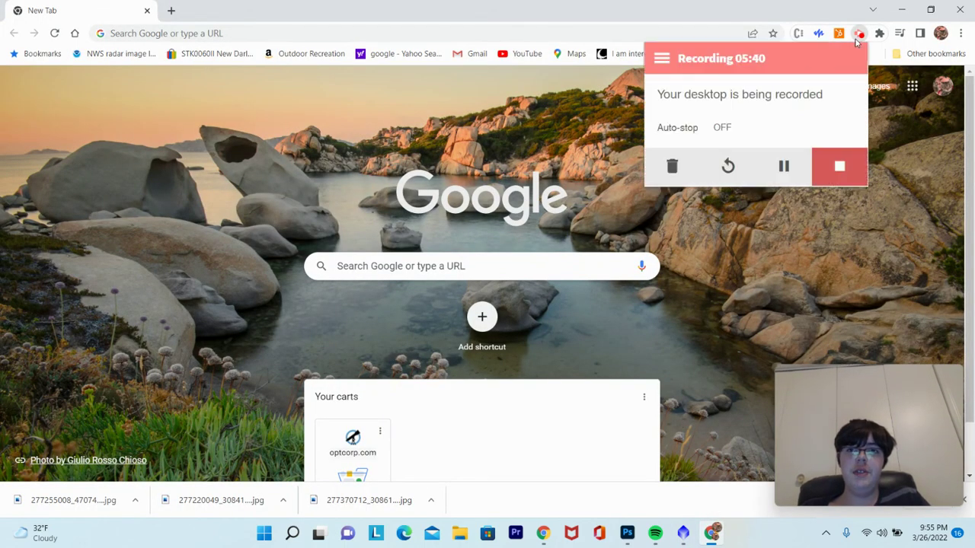